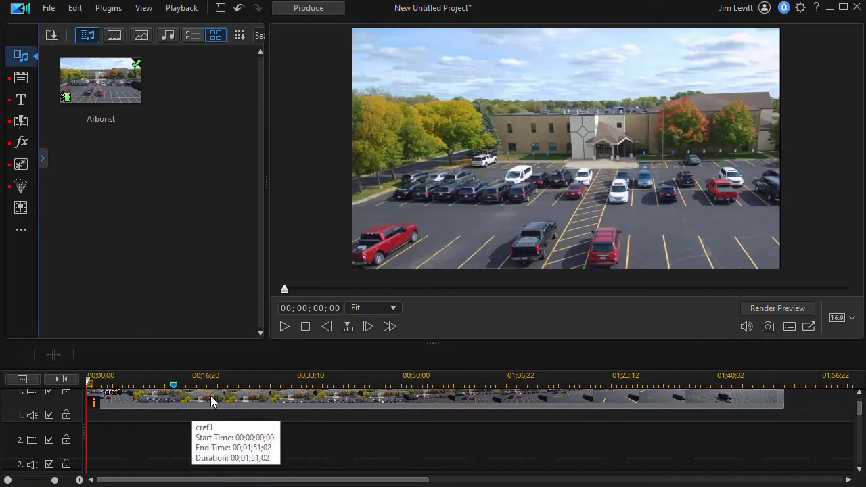
- Copy the cref1 clip from track 1 and paste the duplicate onto video track 2
click(210, 396)
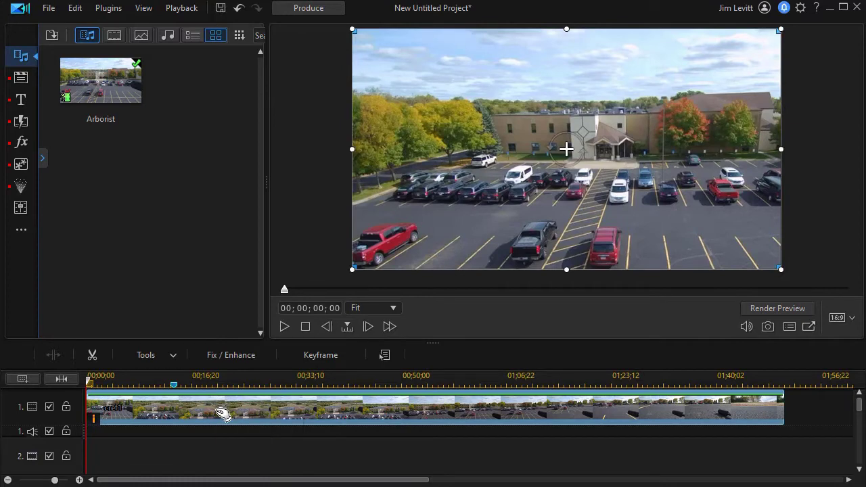
right_click(222, 414)
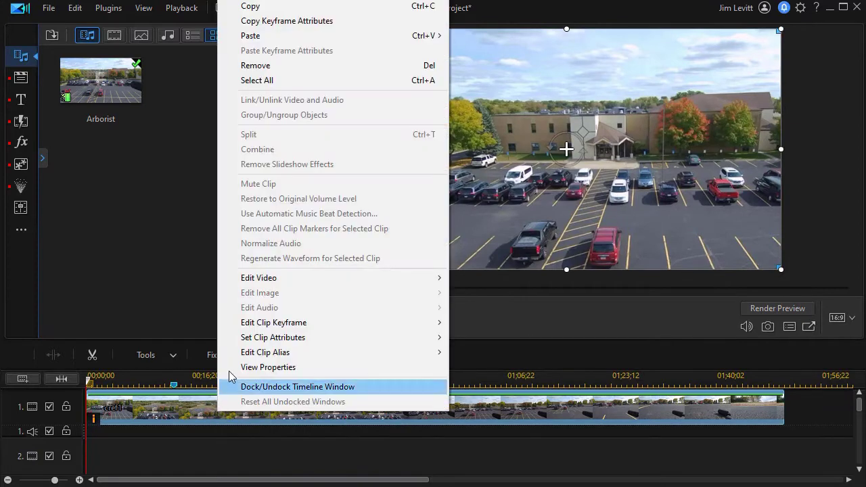
click(261, 10)
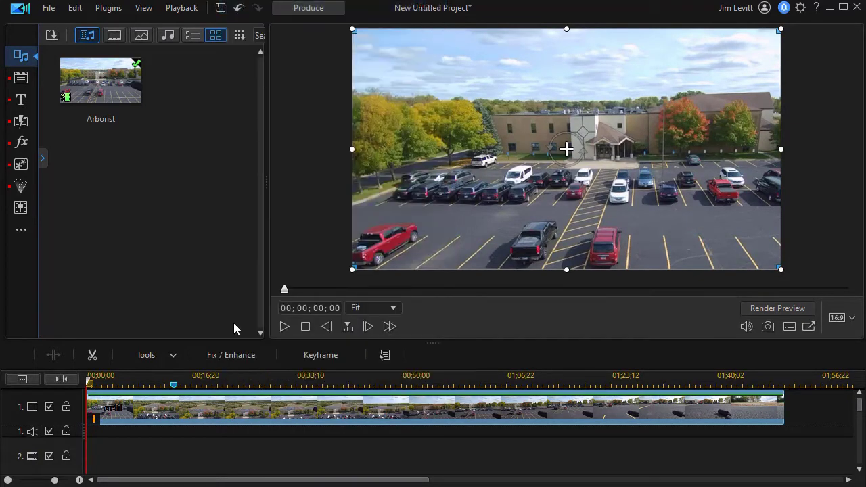
click(132, 468)
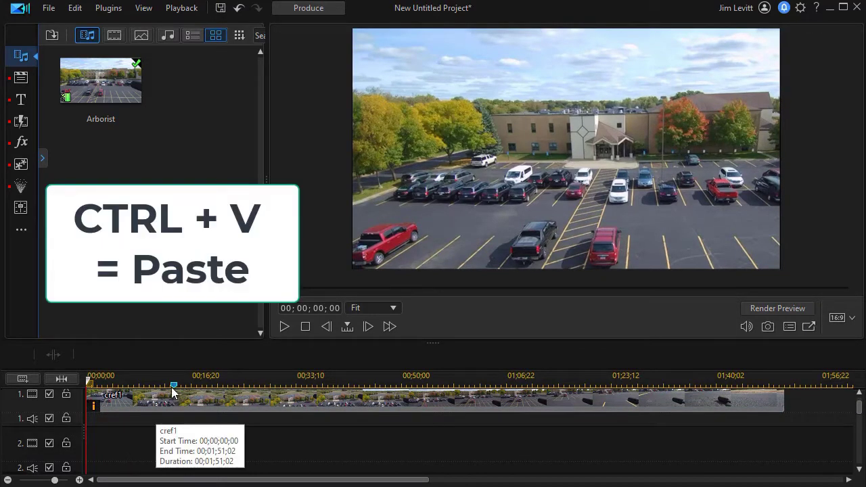
key(ctrl+v)
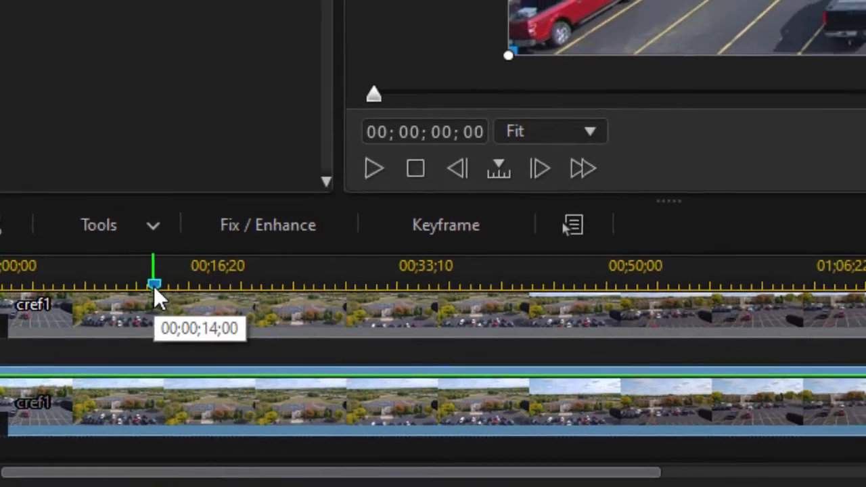
- Jump to 00;00;14;00 and open the cref1 overlay copy in PiP Designer
click(161, 276)
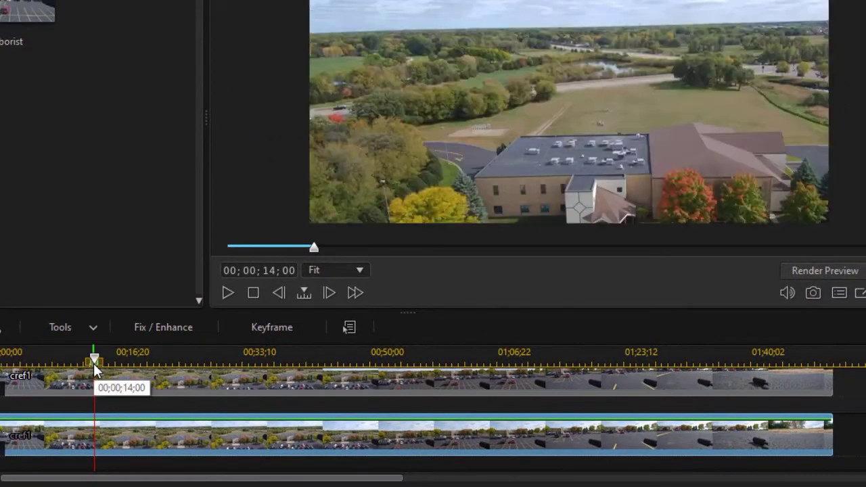
click(572, 179)
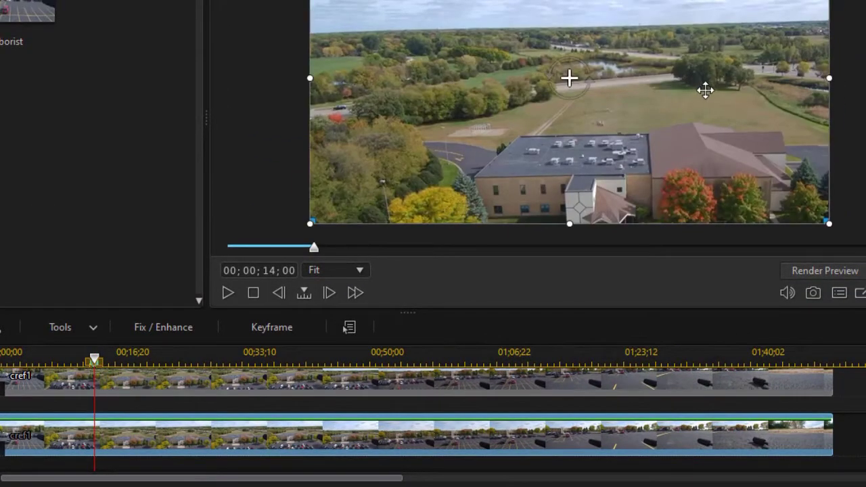
double_click(221, 442)
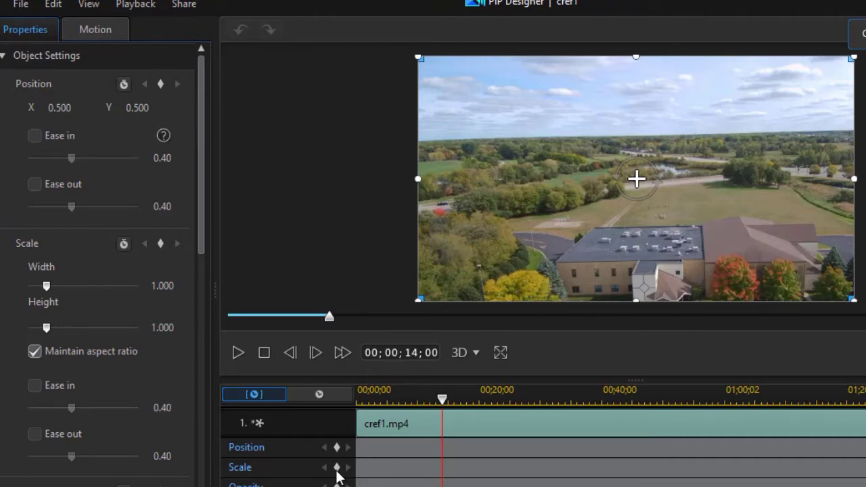
- Keyframe the overlay at 14 seconds at scale 0.429, positioned at 0.715, 0.469
click(337, 468)
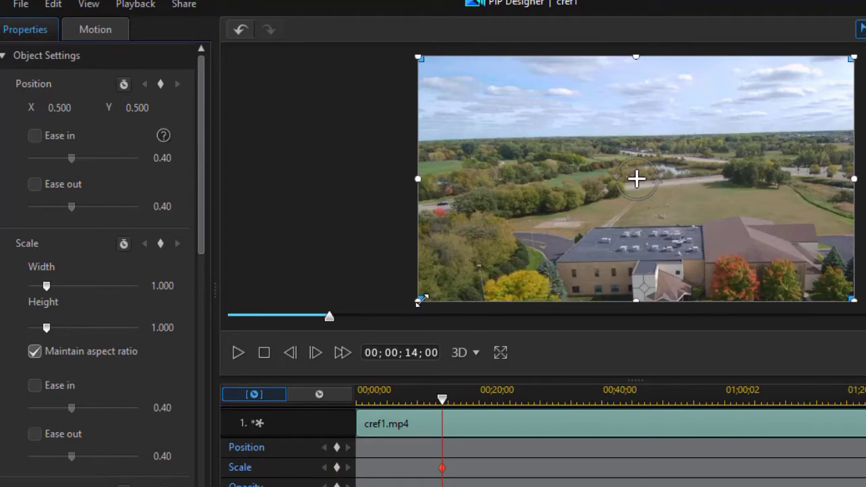
drag(418, 300, 583, 214)
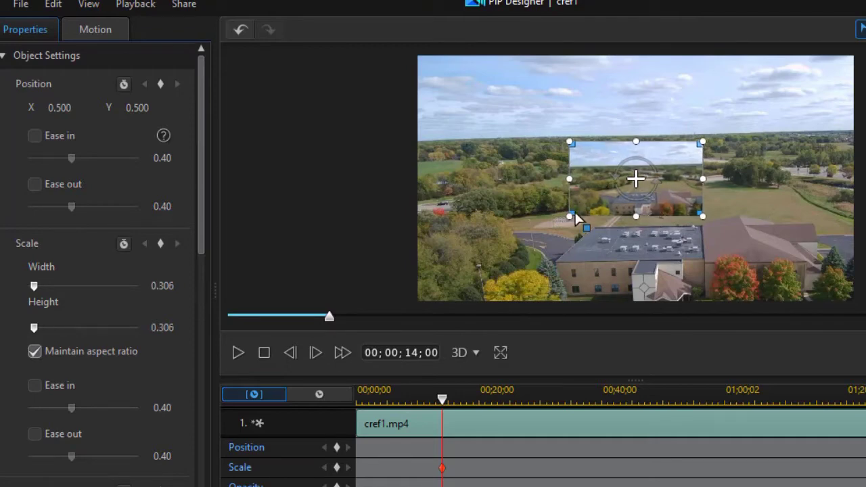
mouse_move(574, 214)
mouse_down()
mouse_move(576, 235)
mouse_move(582, 228)
mouse_up()
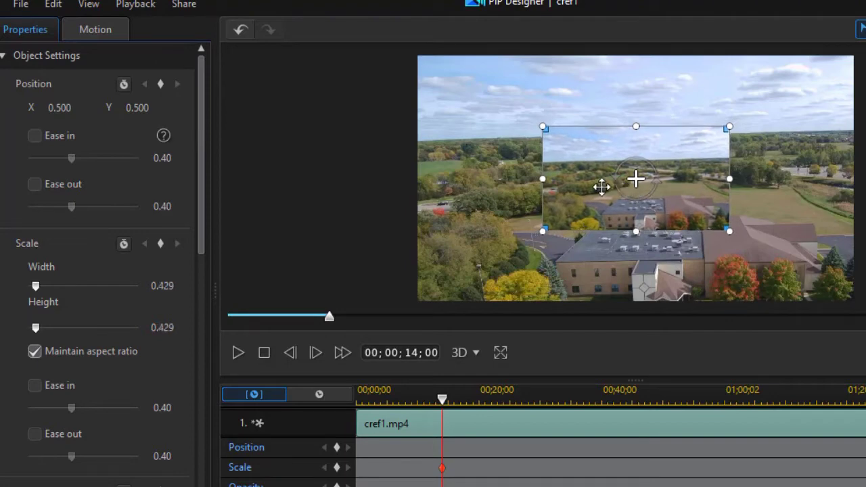
drag(602, 185, 686, 178)
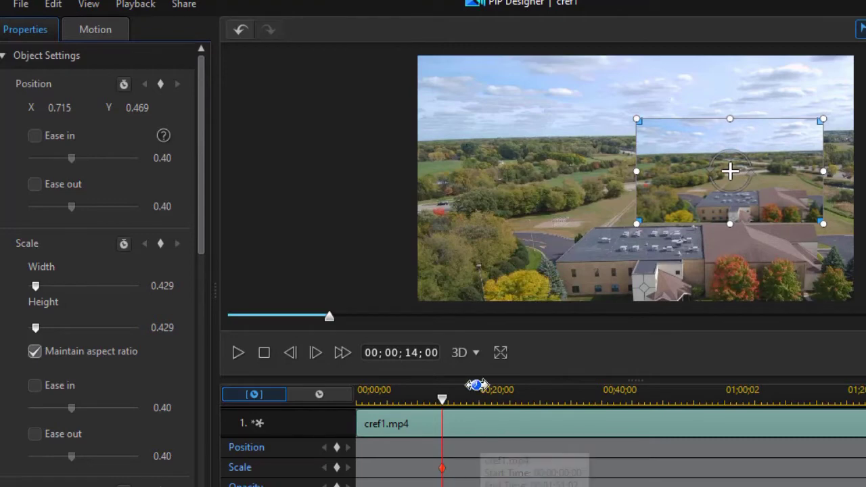
- Add a Scale keyframe at 00;00;13;00 with the inset shrunk almost to nothing
drag(476, 386, 647, 387)
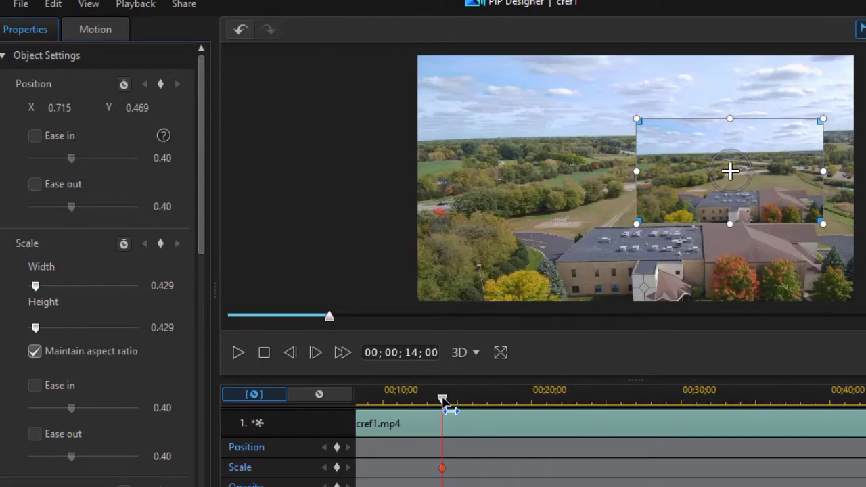
drag(442, 399, 428, 400)
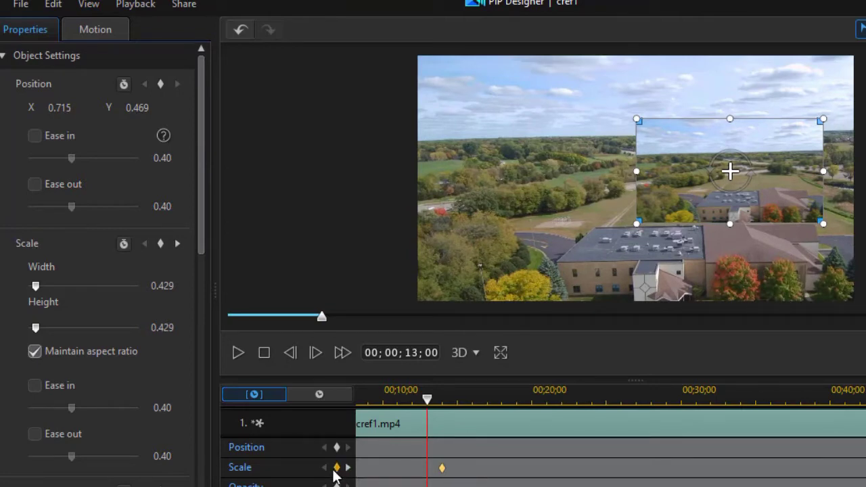
click(336, 467)
drag(36, 328, 0, 346)
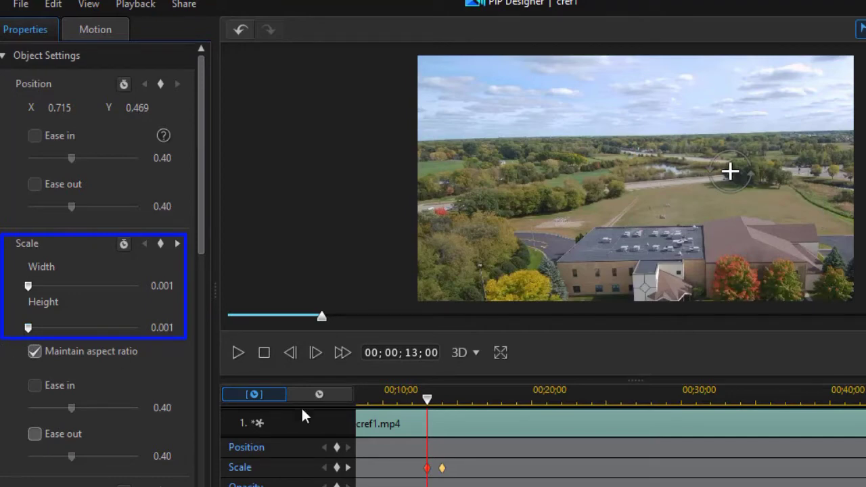
click(443, 472)
click(348, 467)
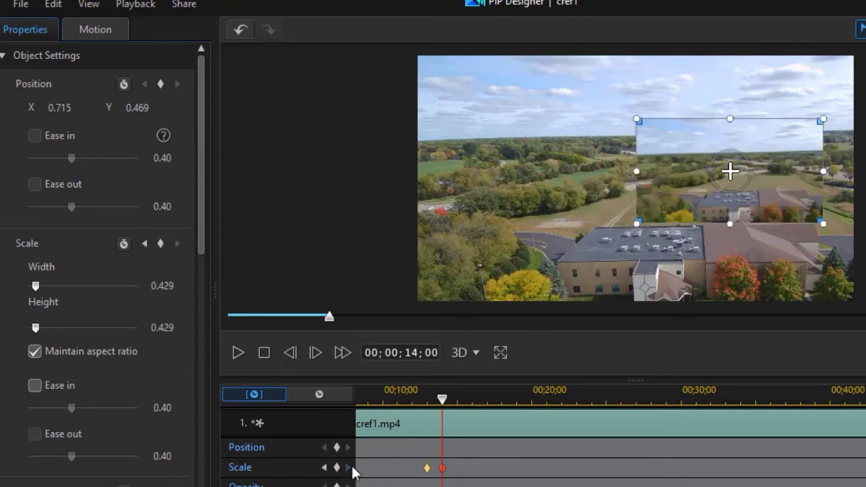
- Hold full size with a keyframe at 00;00;20;06, then shrink to 0.001 at 00;00;21;07
drag(442, 399, 530, 420)
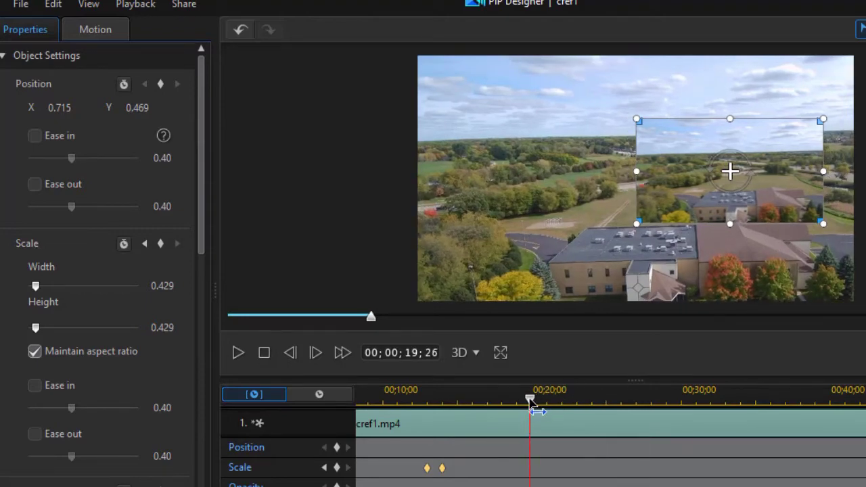
mouse_move(534, 403)
mouse_down()
mouse_move(543, 404)
mouse_move(534, 404)
mouse_up()
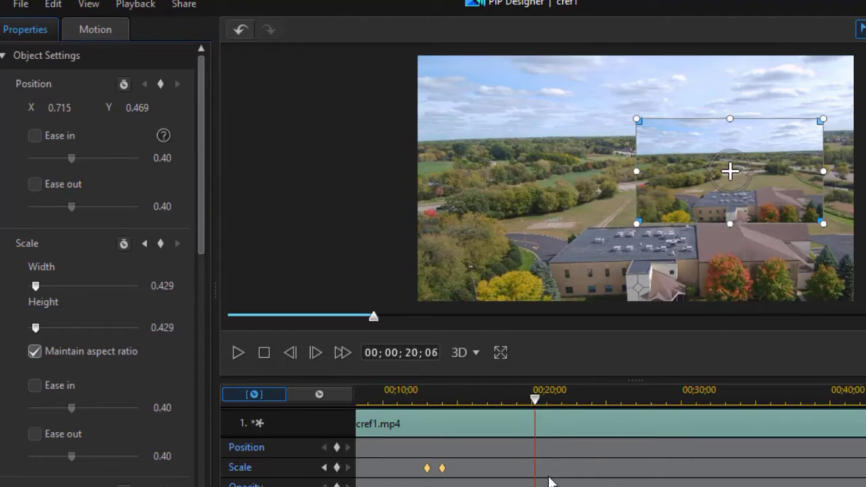
click(337, 467)
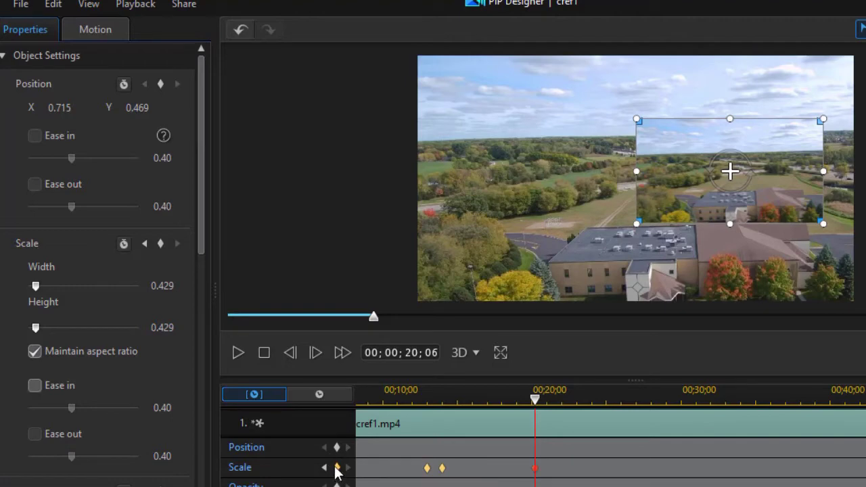
right_click(535, 468)
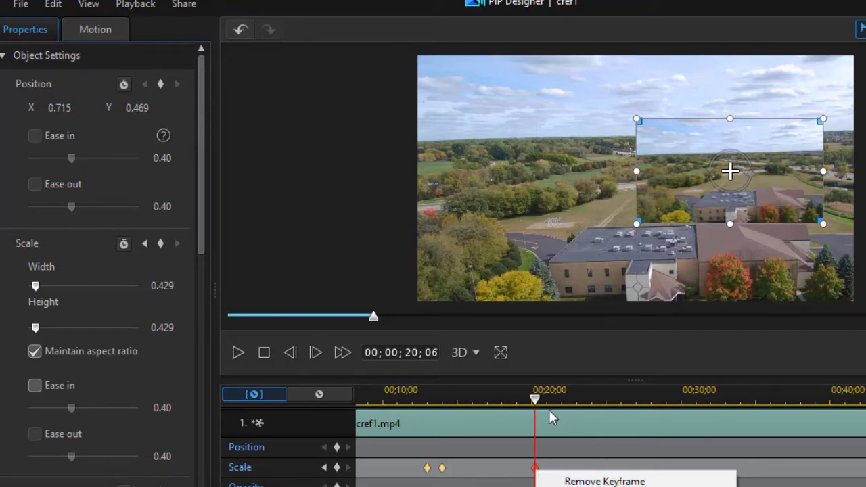
mouse_move(537, 398)
mouse_down()
mouse_move(553, 409)
mouse_move(551, 403)
mouse_up()
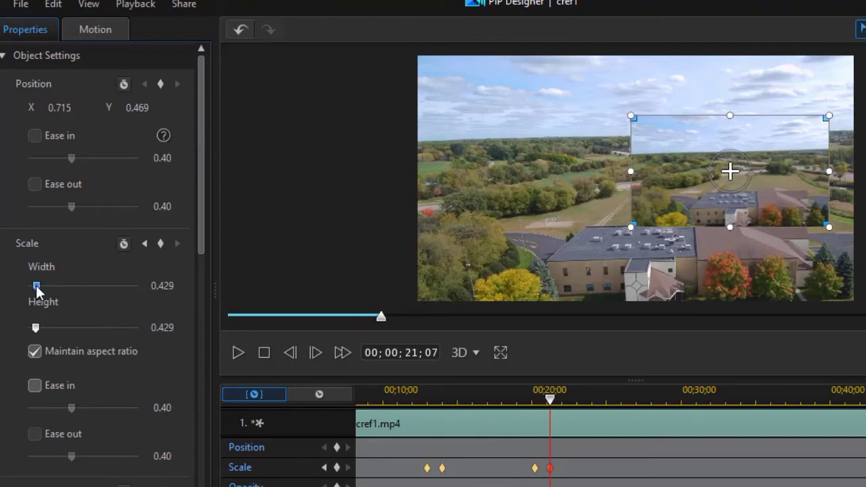
drag(36, 287, 20, 286)
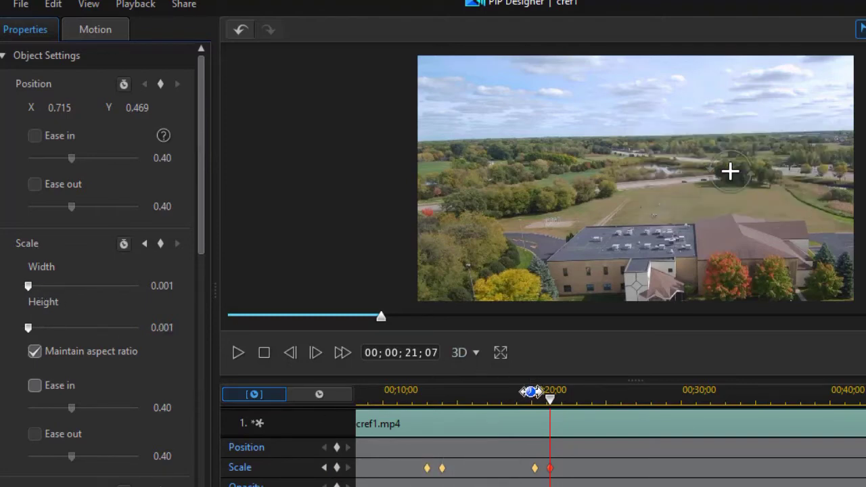
drag(555, 409, 402, 416)
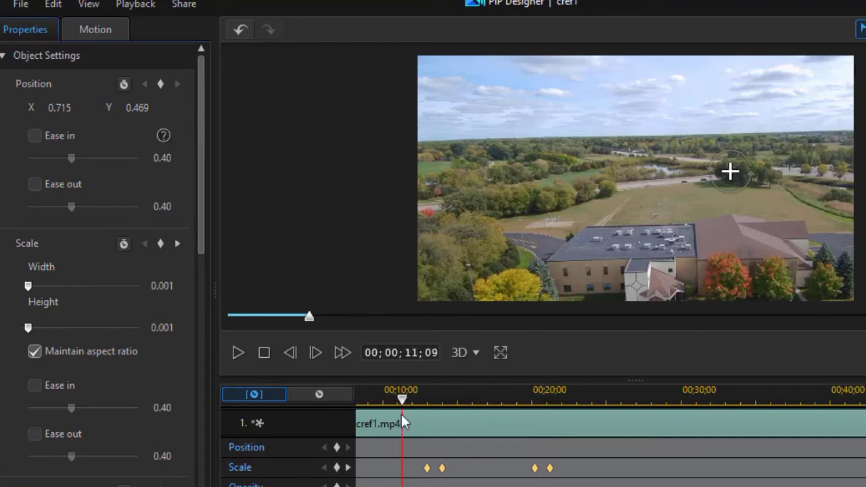
click(237, 353)
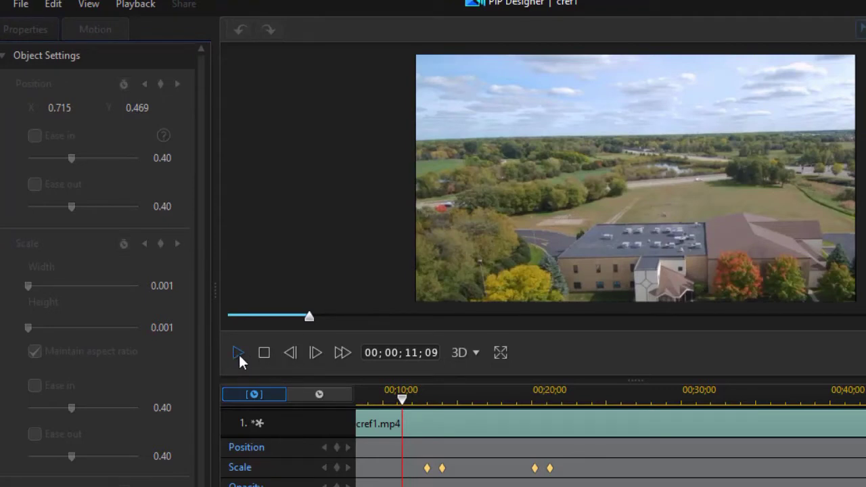
click(238, 353)
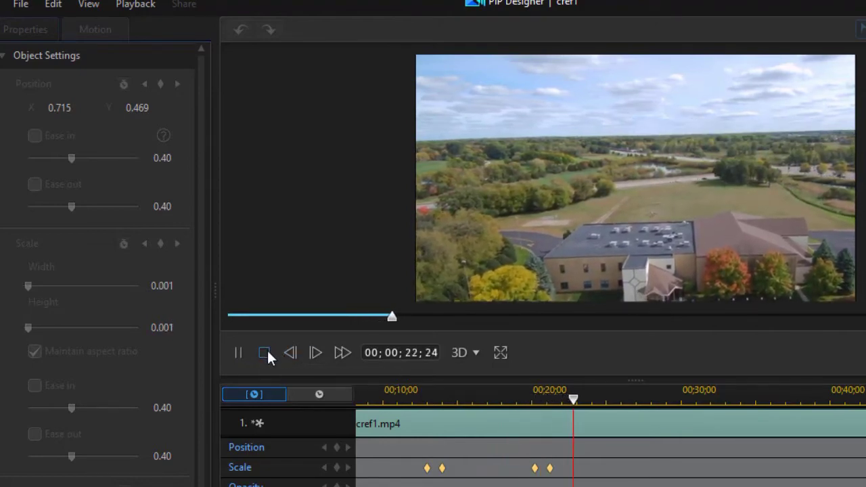
key(ctrl+slash)
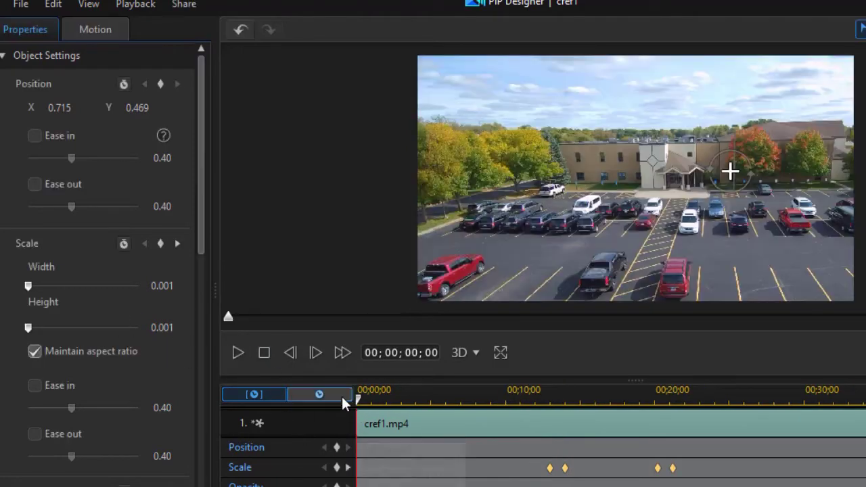
- Enable a red, size-1 border around the cref1 inset
drag(201, 230, 206, 388)
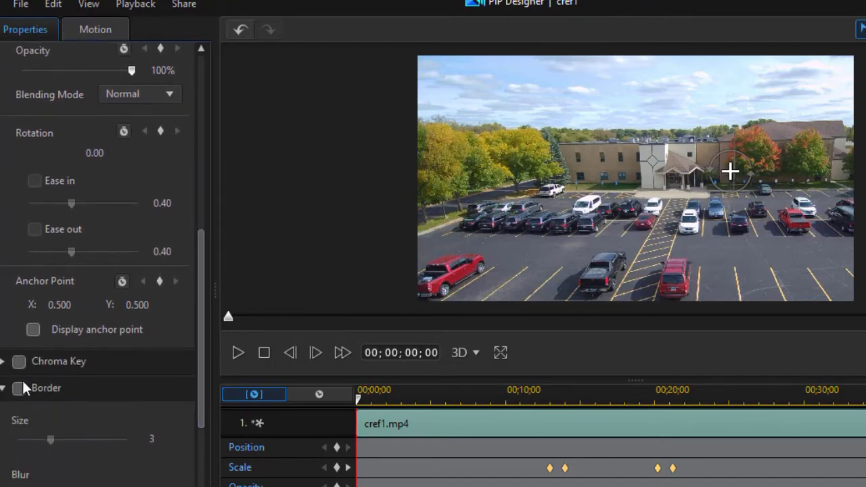
click(18, 388)
drag(49, 440, 23, 443)
scroll(196, 397, down, 3)
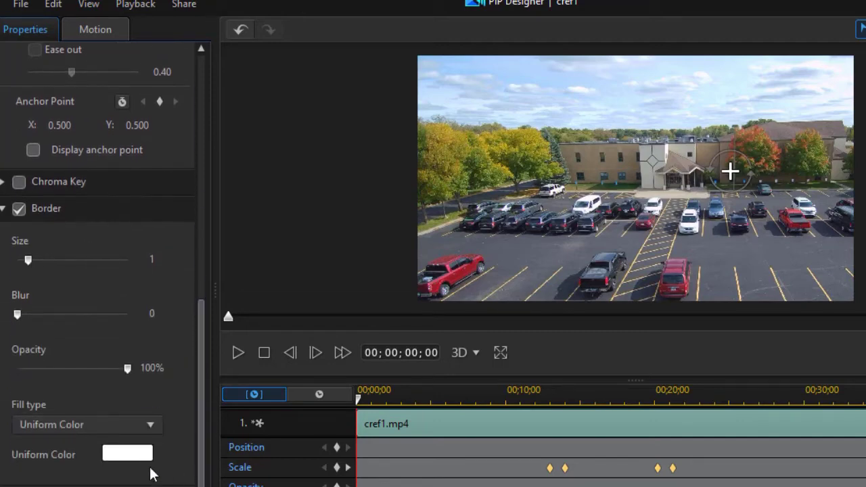
click(130, 457)
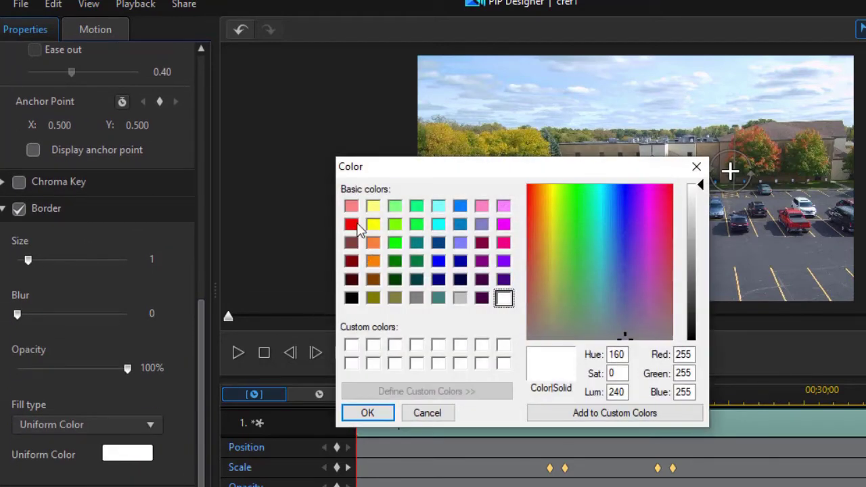
click(351, 224)
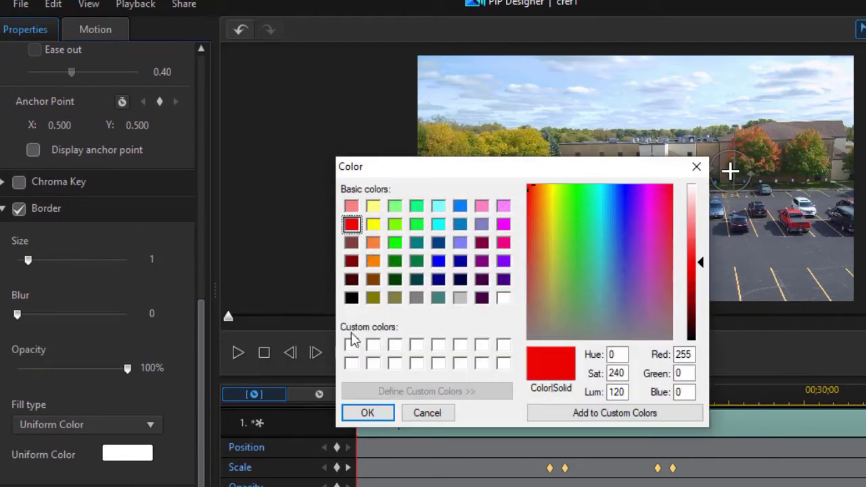
click(377, 415)
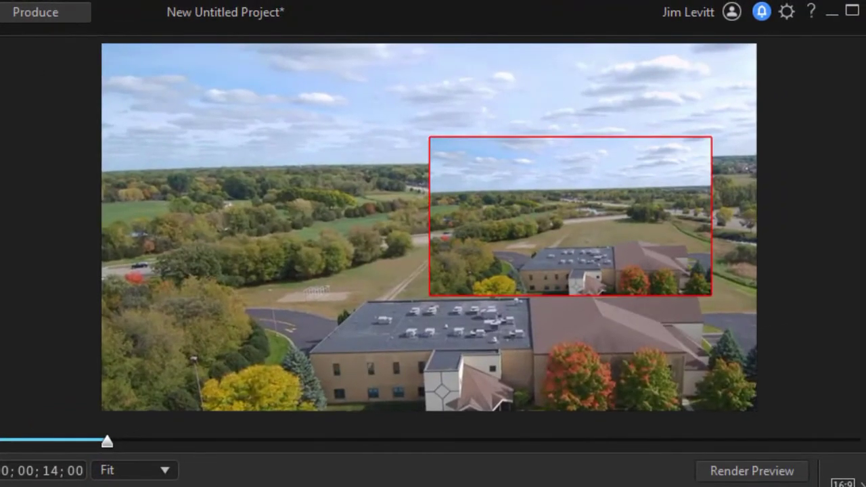
click(571, 216)
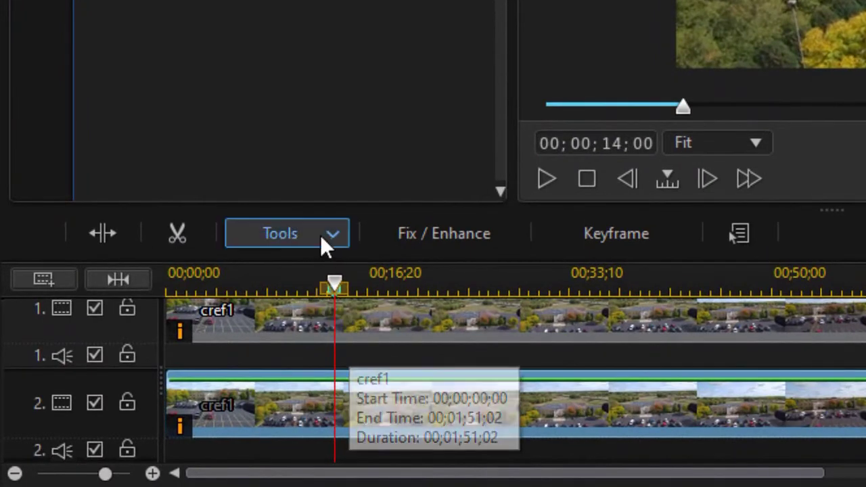
- Using Crop/Zoom/Pan, zoom the clip onto the distant trees from 00;00;12;27
click(302, 234)
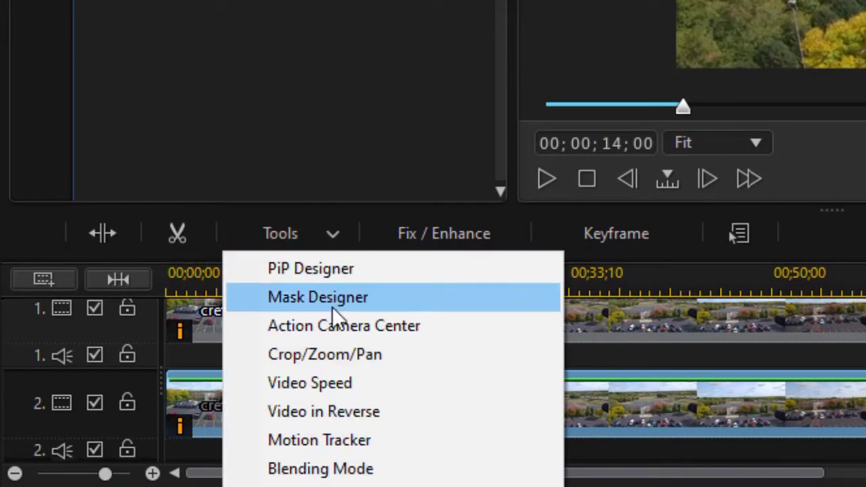
click(328, 356)
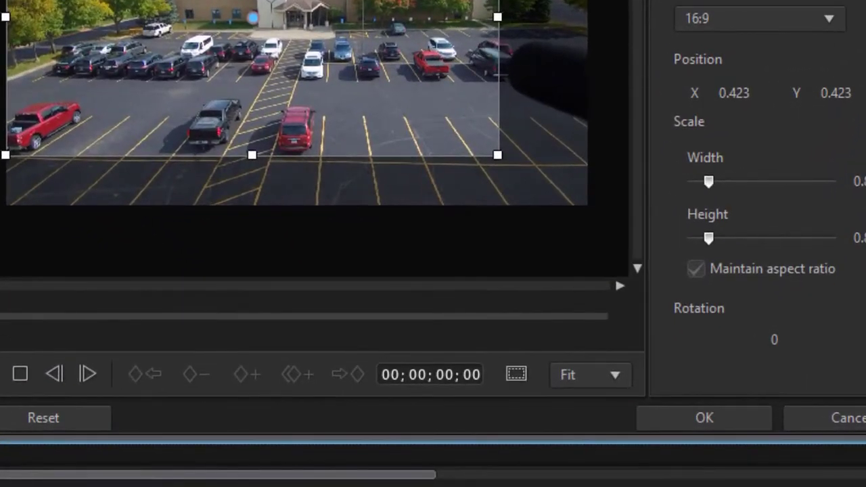
click(1, 365)
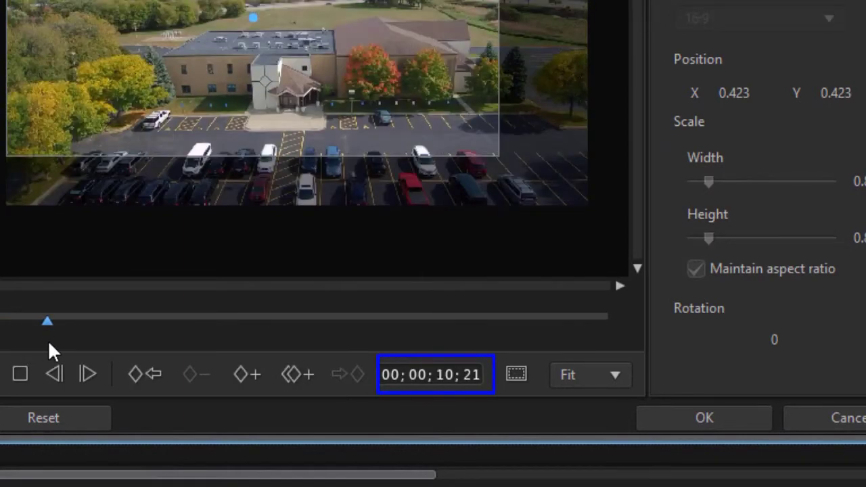
drag(71, 341, 57, 341)
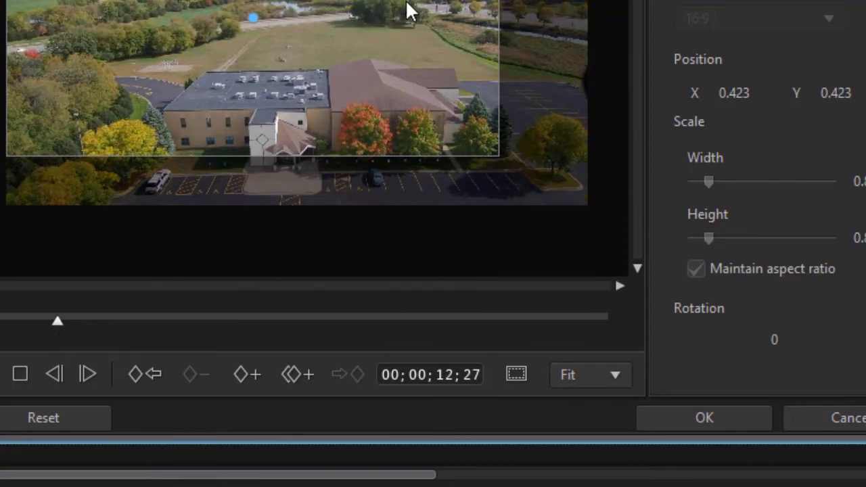
click(242, 380)
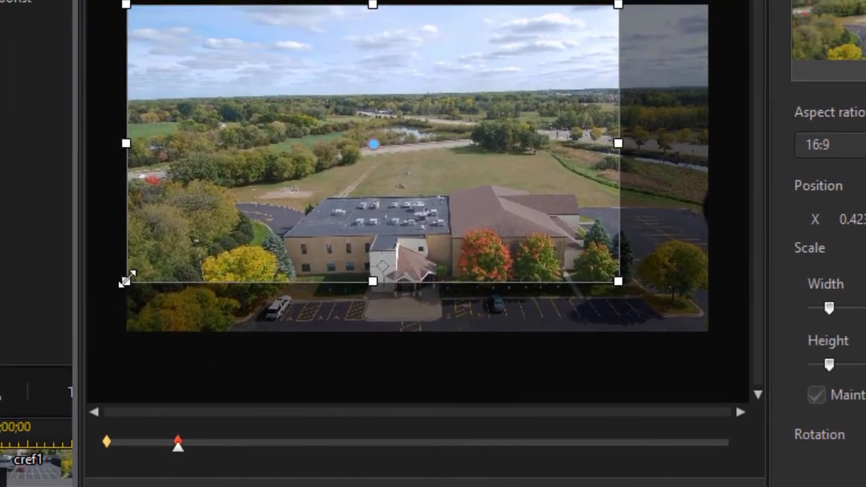
drag(128, 282, 270, 199)
drag(373, 142, 499, 130)
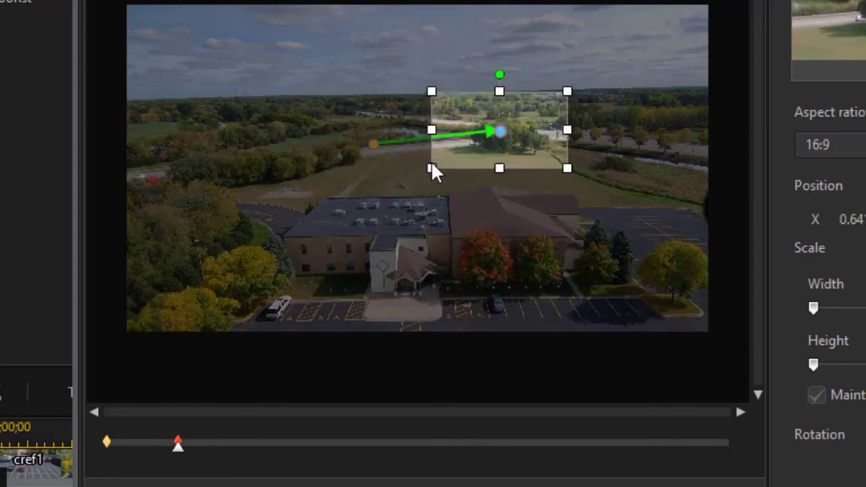
drag(434, 167, 428, 189)
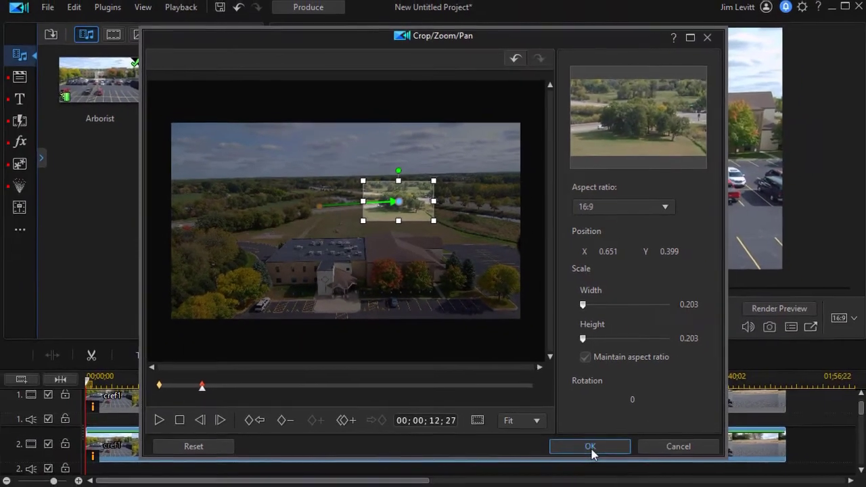
click(566, 451)
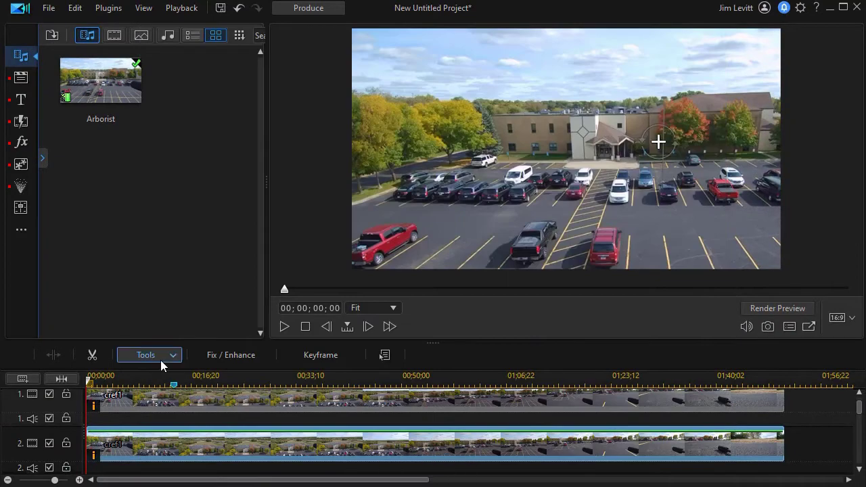
click(280, 327)
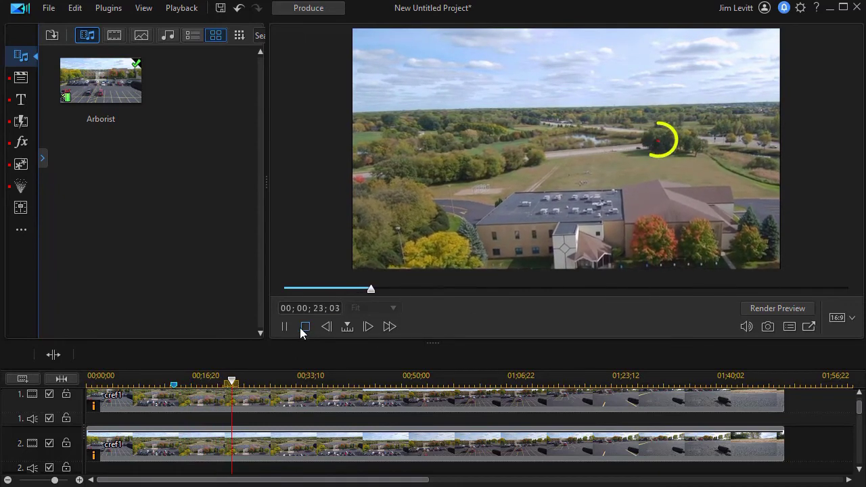
click(305, 327)
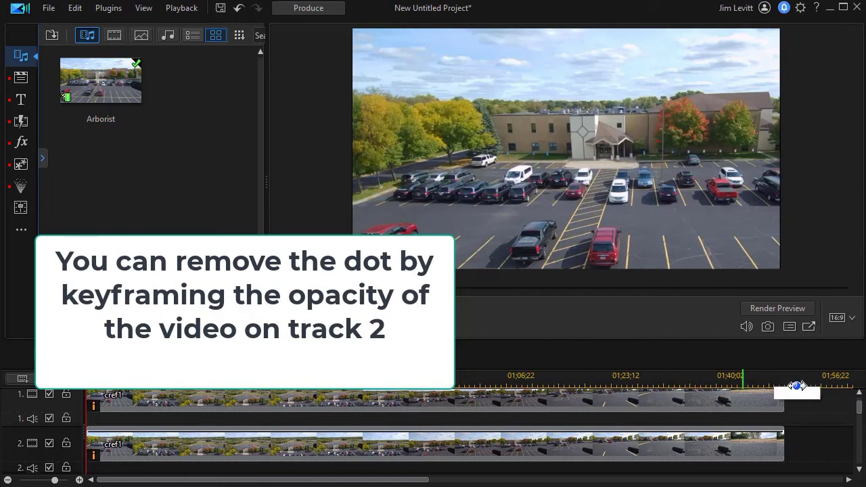
- Switch track 4 back on and play the project from 00;00;10;18
drag(859, 405, 861, 443)
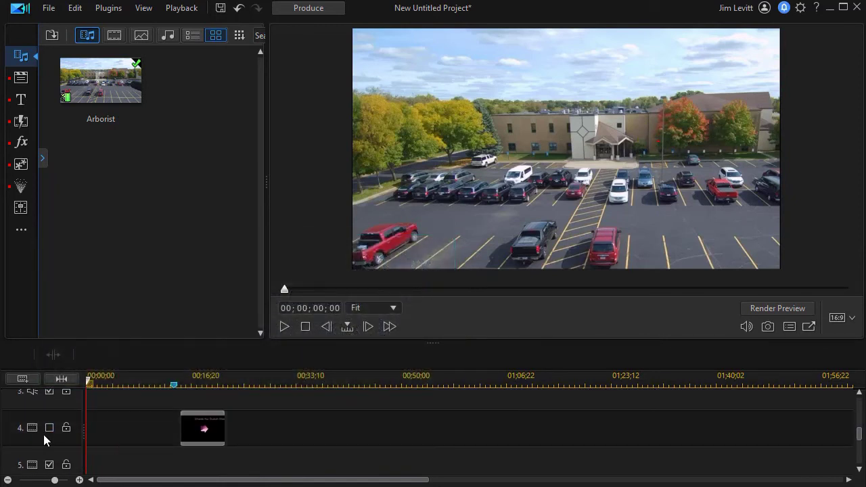
click(49, 428)
scroll(857, 443, up, 5)
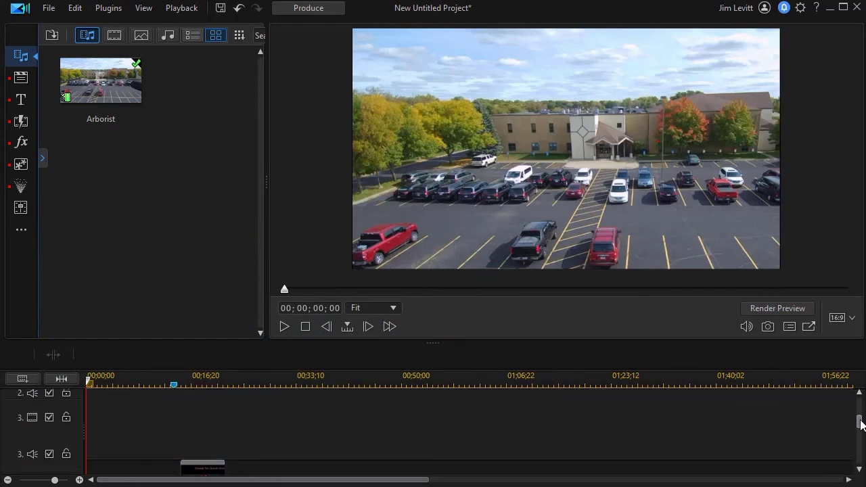
drag(153, 379, 157, 379)
click(155, 378)
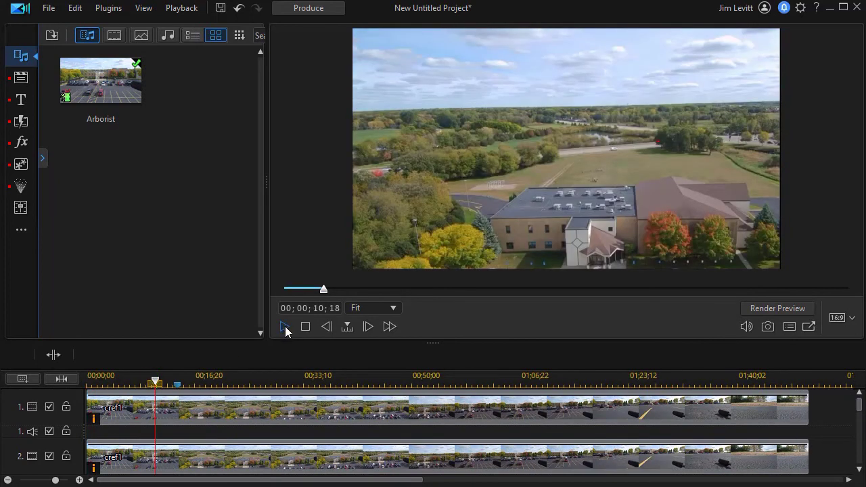
click(285, 326)
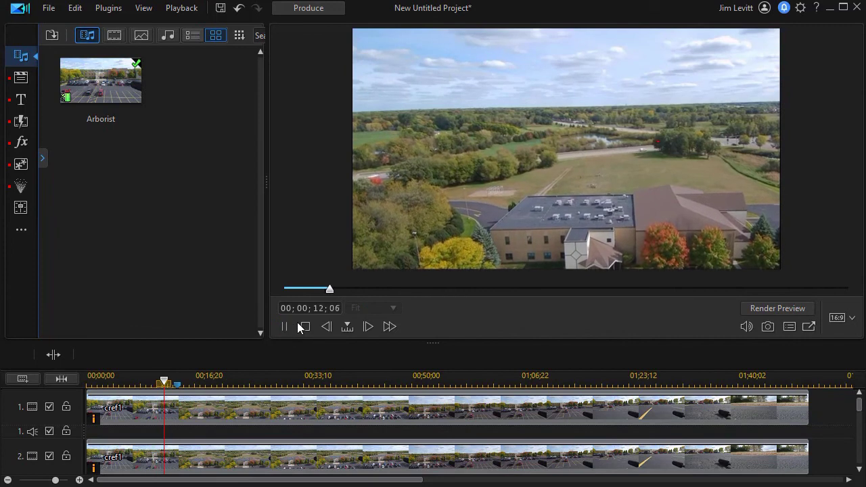